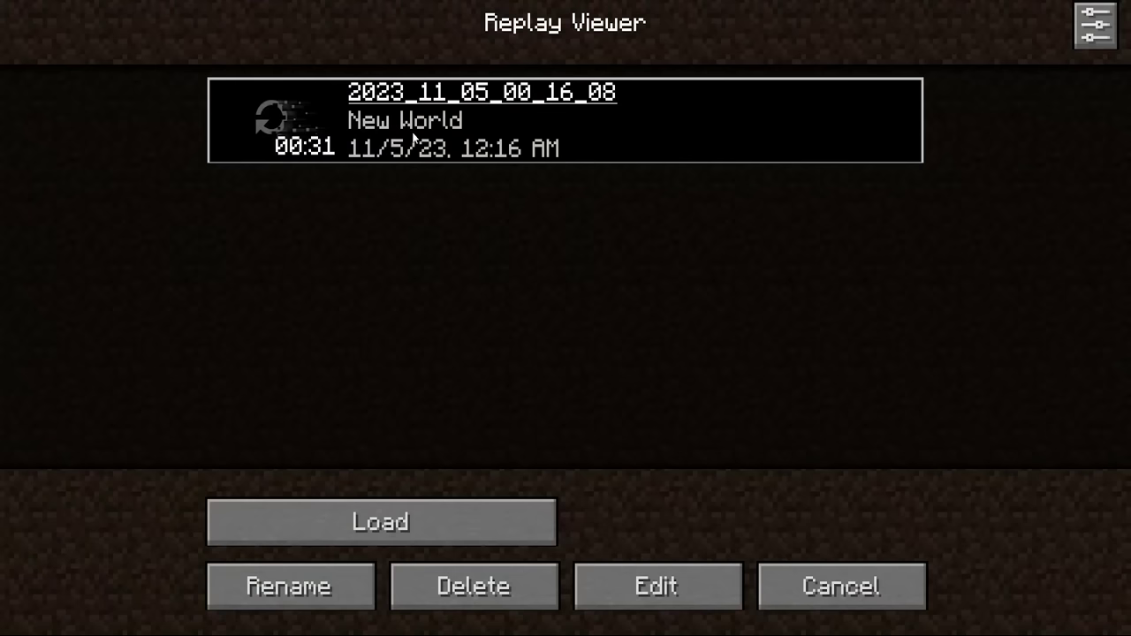
- Open the 2023_11_05_00_16_08 replay and add a time keyframe at the start of the keyframe timeline
double_click(411, 134)
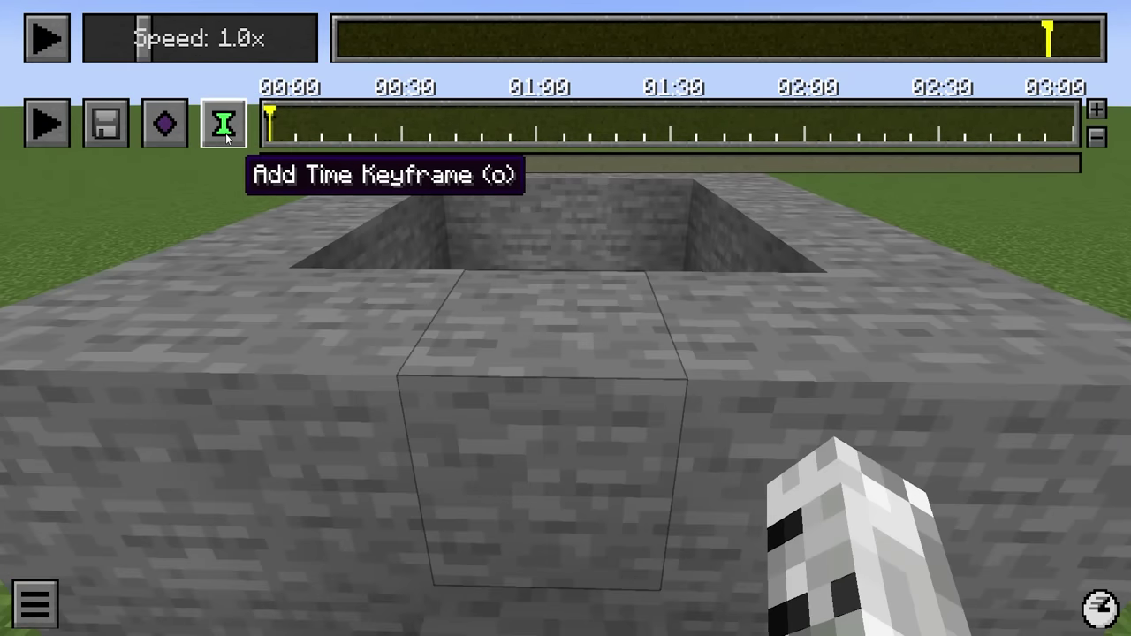
click(226, 126)
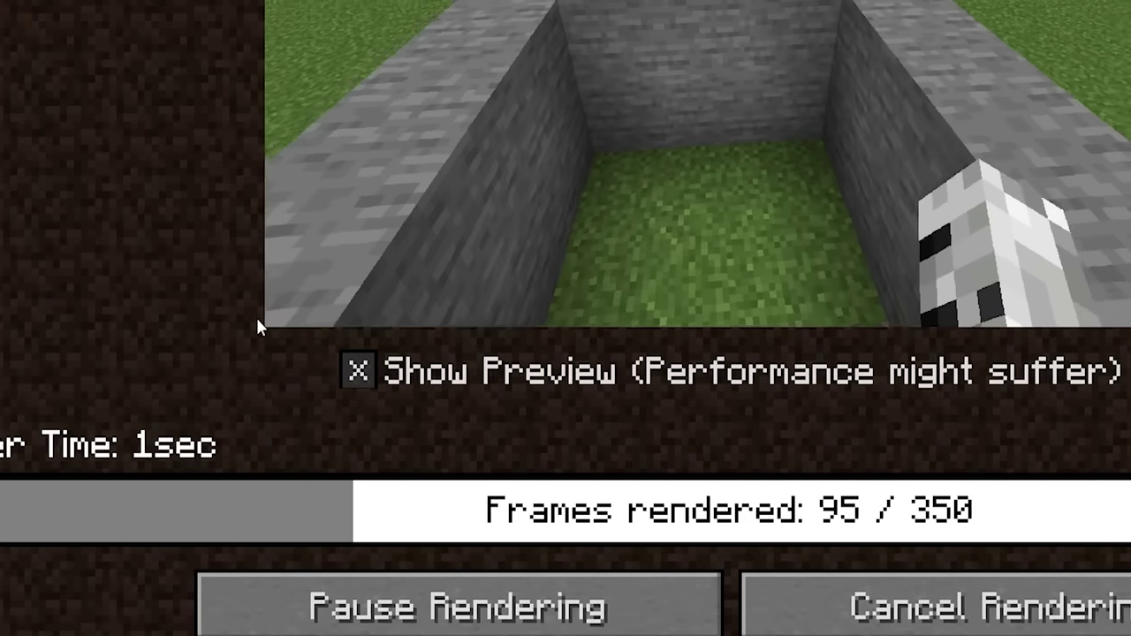
- Look over the replay's rendered frames as a numbered PNG image sequence
drag(738, 489, 416, 353)
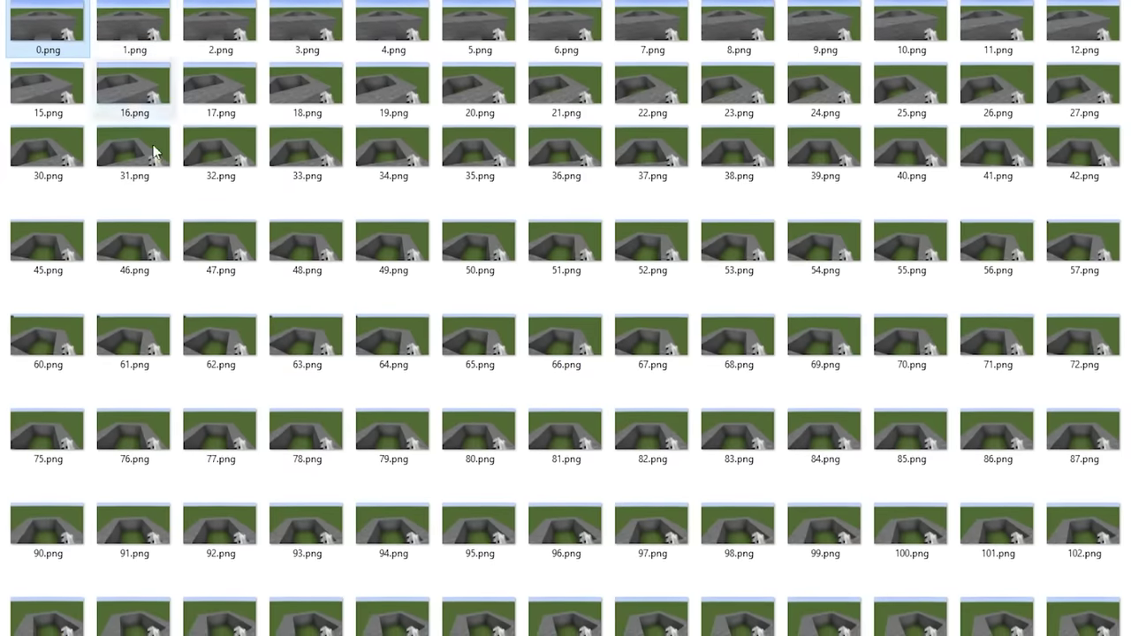
scroll(155, 152, down, 10)
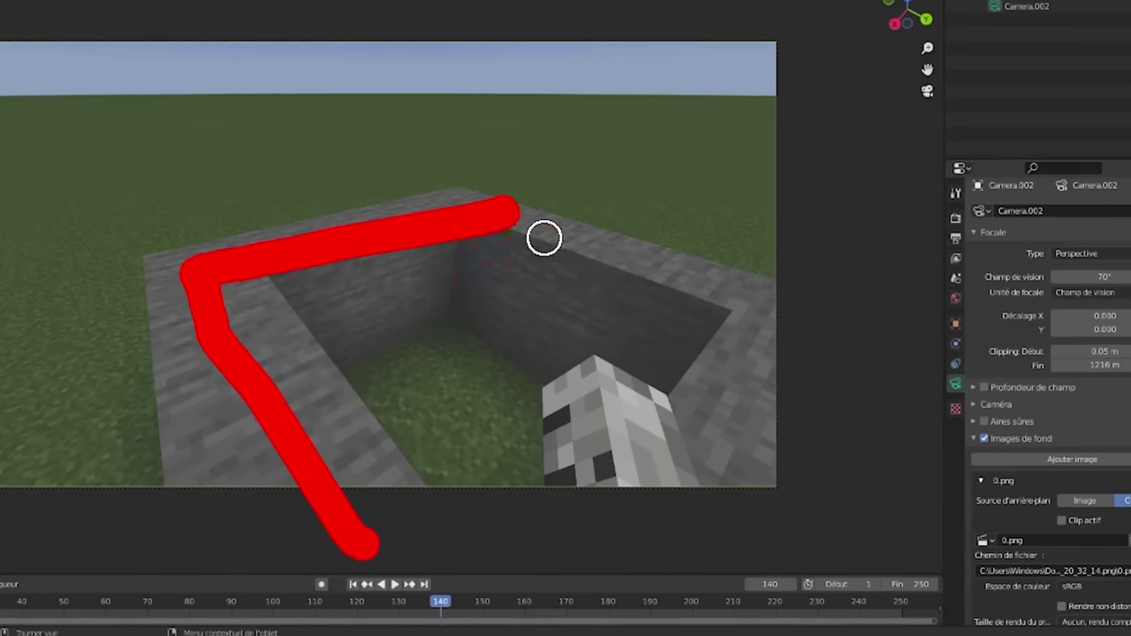
- Scrub the Blender timeline in camera view to compare the modelled block walls with the background footage
mouse_move(543, 237)
mouse_down()
mouse_move(692, 463)
mouse_move(677, 493)
mouse_move(560, 579)
mouse_move(326, 552)
mouse_up()
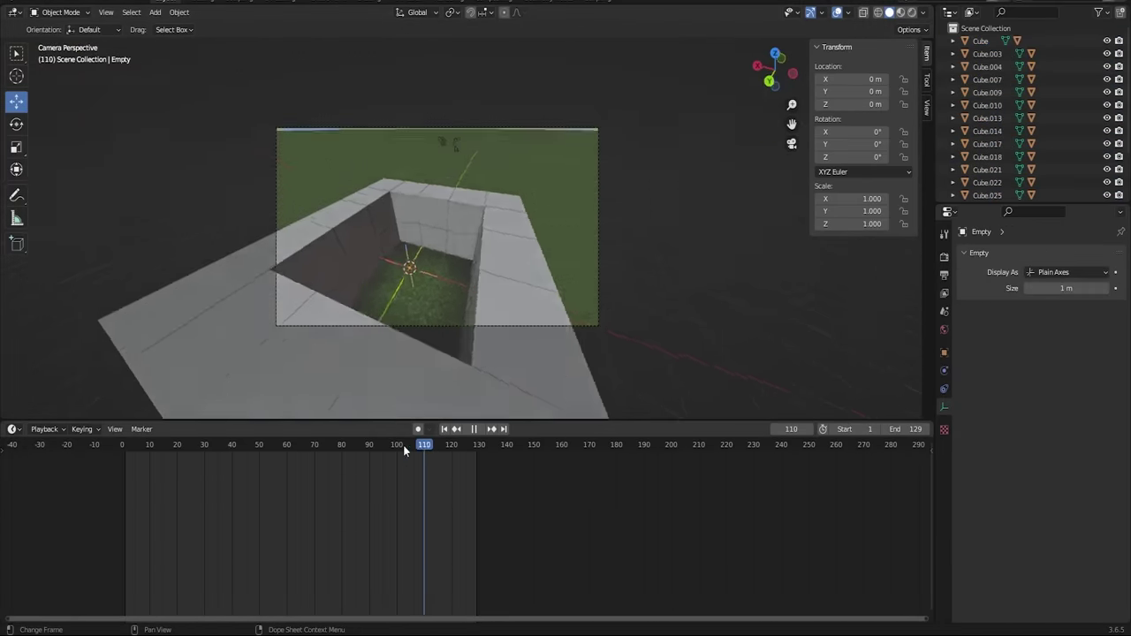
click(324, 445)
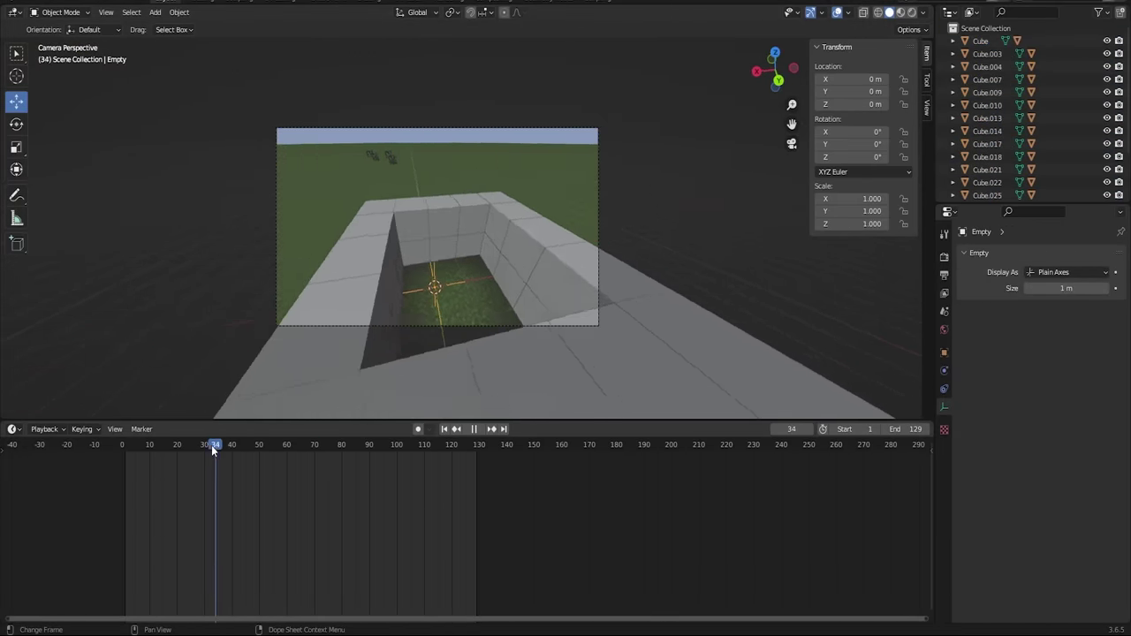
mouse_move(211, 446)
mouse_down()
mouse_move(167, 448)
mouse_move(450, 446)
mouse_move(216, 446)
mouse_up()
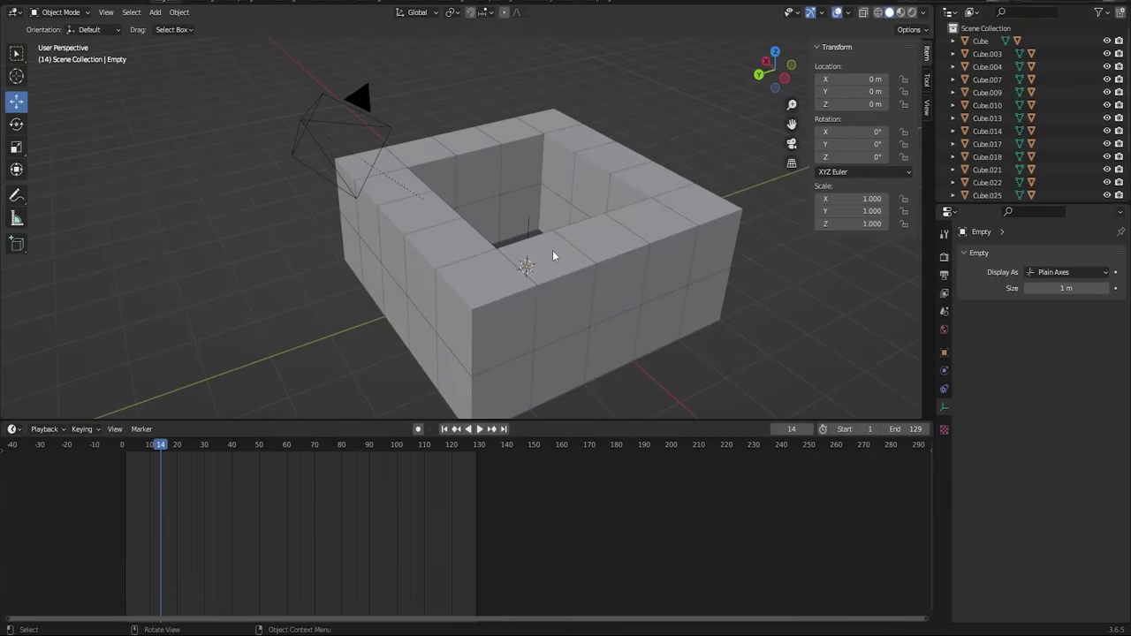
- Copy blocks from the outer side wall and place the copies outside it as a step down to X -0.5, Y 3.5, Z 0.5 m
middle_drag(553, 255, 402, 277)
click(409, 261)
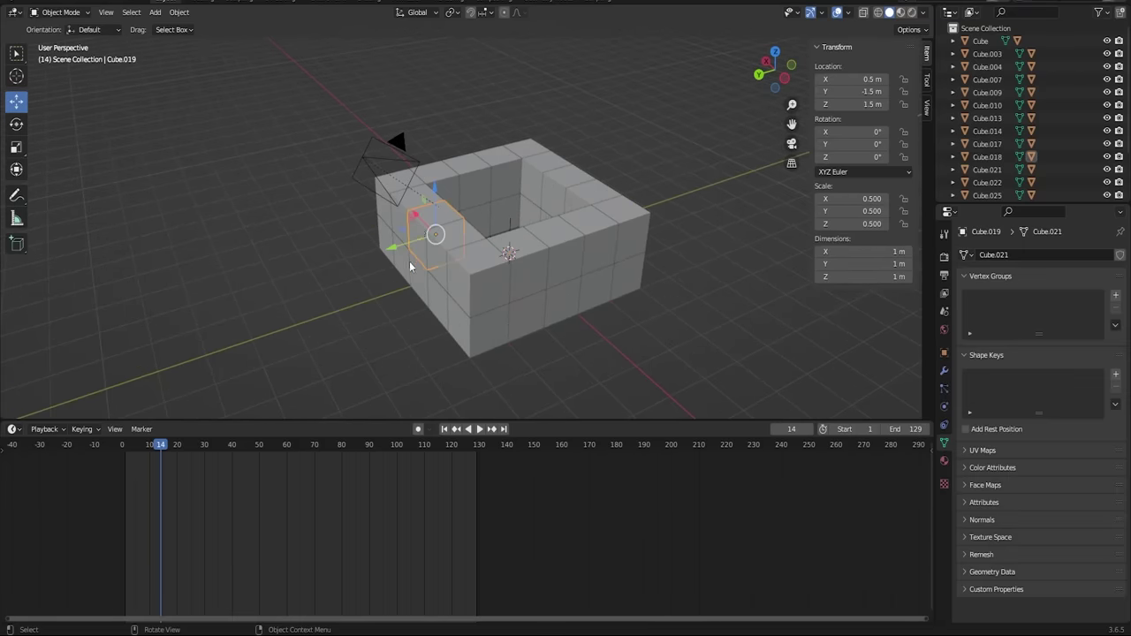
shift+click(411, 277)
key(ctrl+c)
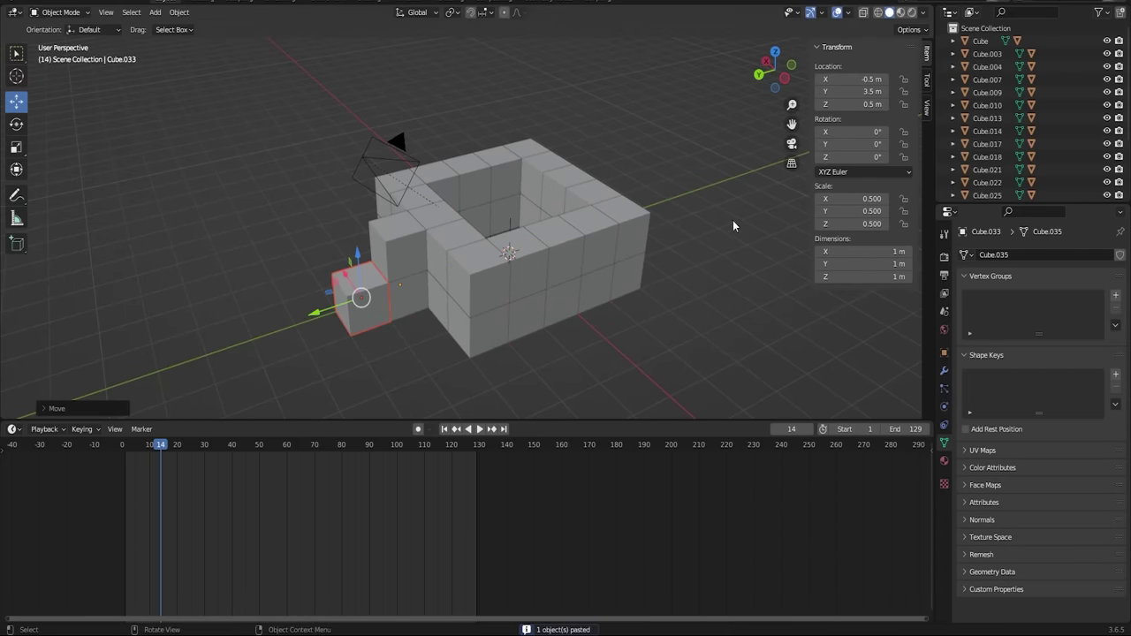
middle_drag(732, 223, 404, 235)
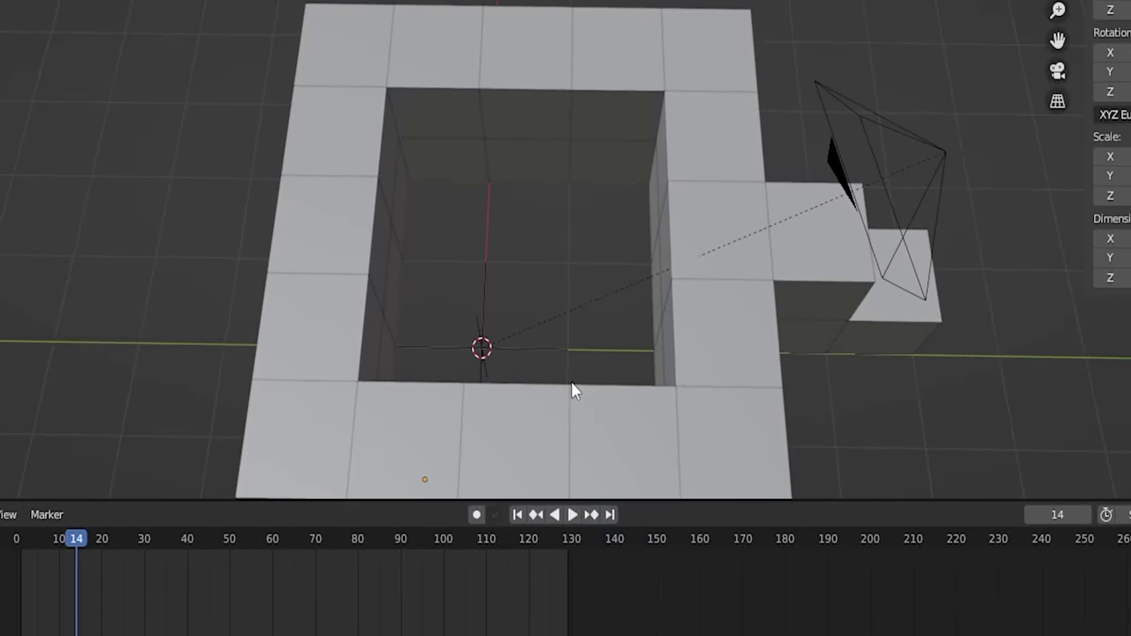
- Copy the three lower cubes of the pit's inner wall and place the copies across the pit to form its floor
click(444, 137)
shift+click(540, 162)
shift+click(594, 160)
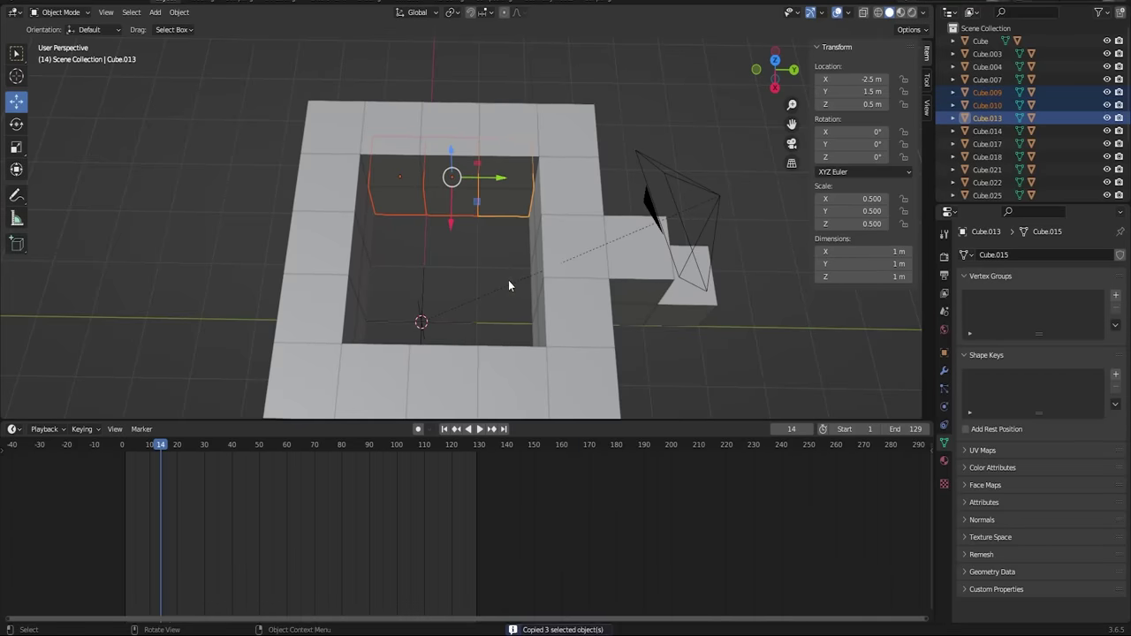
middle_drag(508, 286, 190, 341)
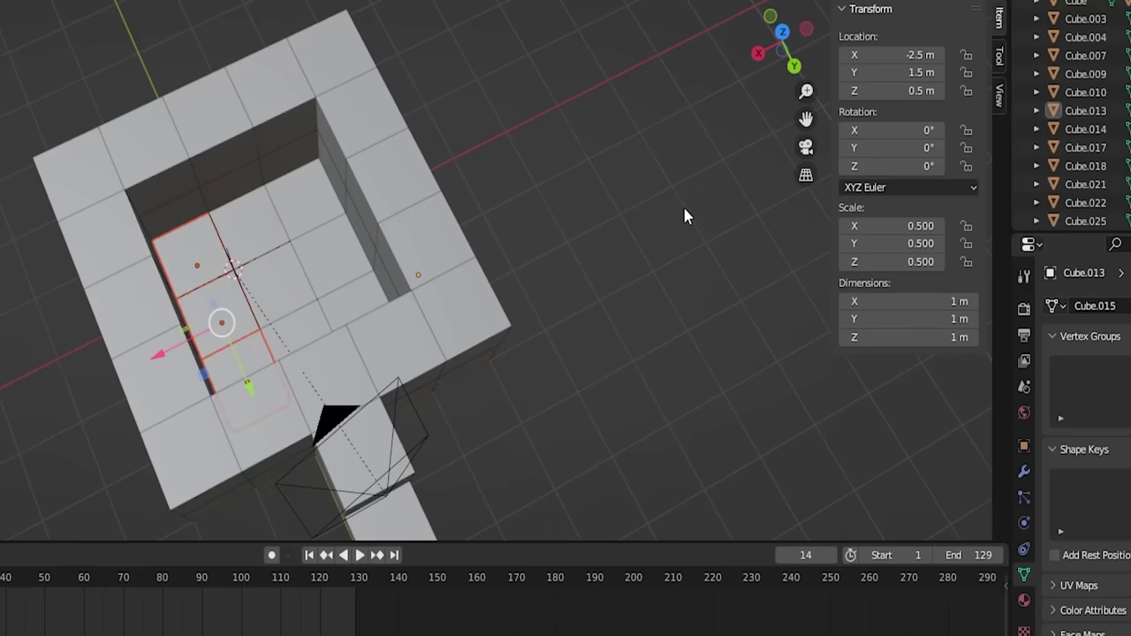
middle_drag(685, 216, 490, 242)
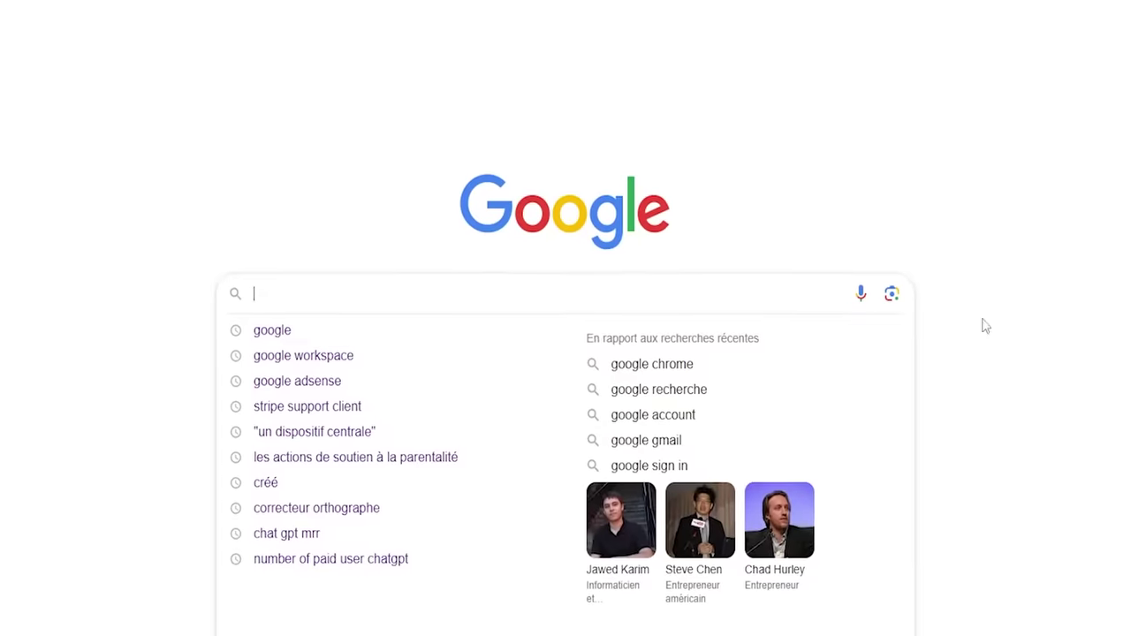
- Switch to Google in the browser and start a search beginning with "Comment"
text(Comment)
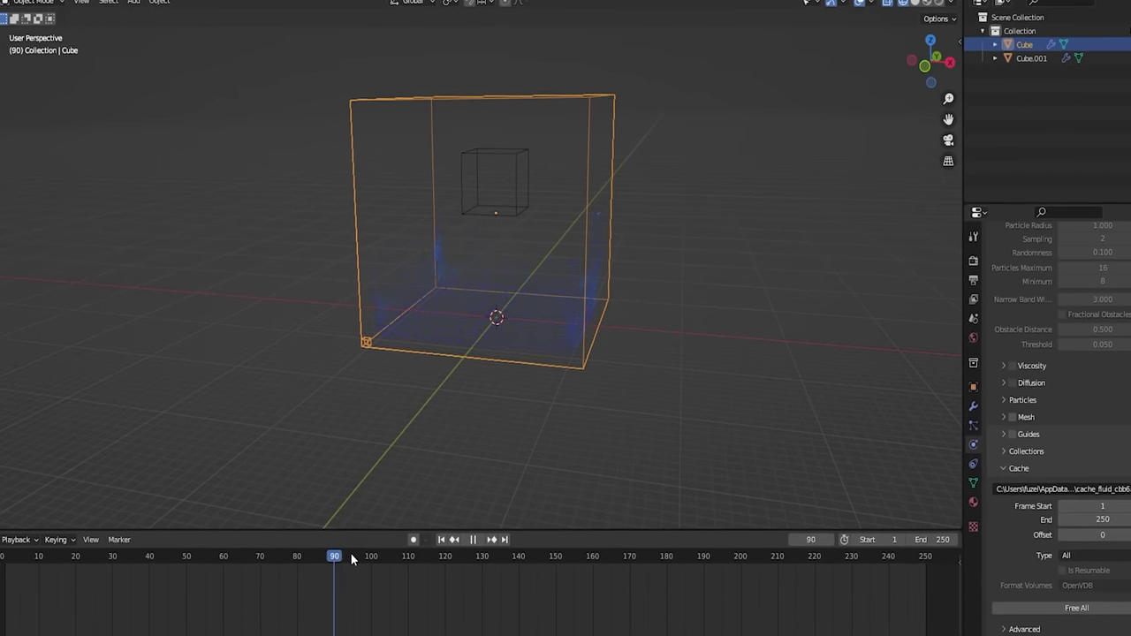
- Play through the liquid simulation in the cube domain and examine the fluid's motion and mesh from different angles
drag(352, 558, 578, 543)
drag(591, 586, 860, 574)
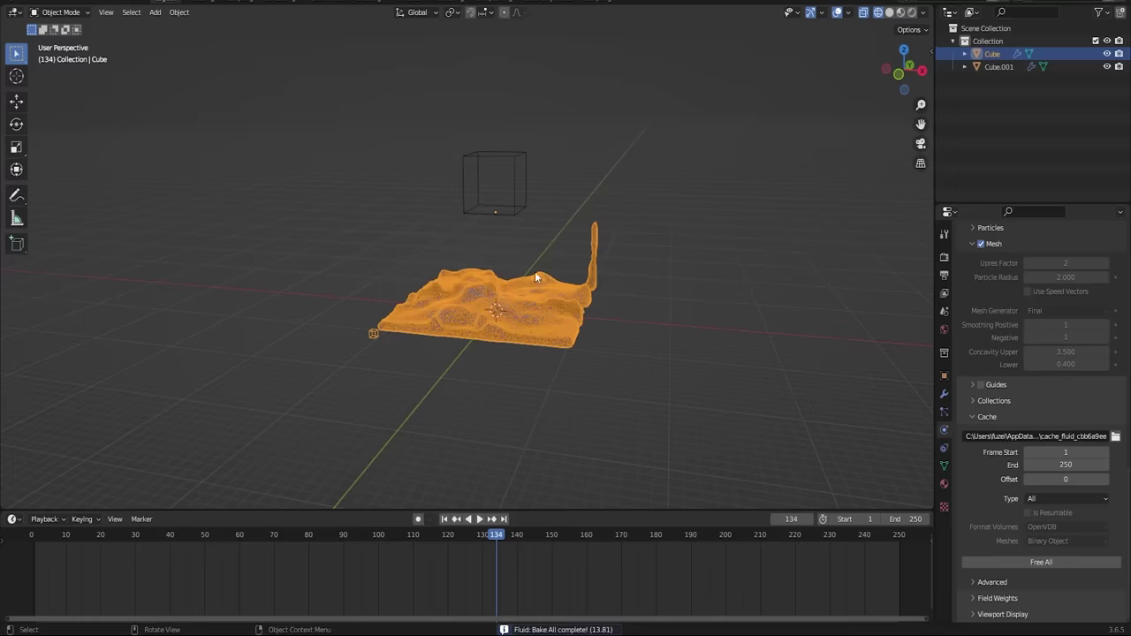
middle_drag(725, 265, 520, 426)
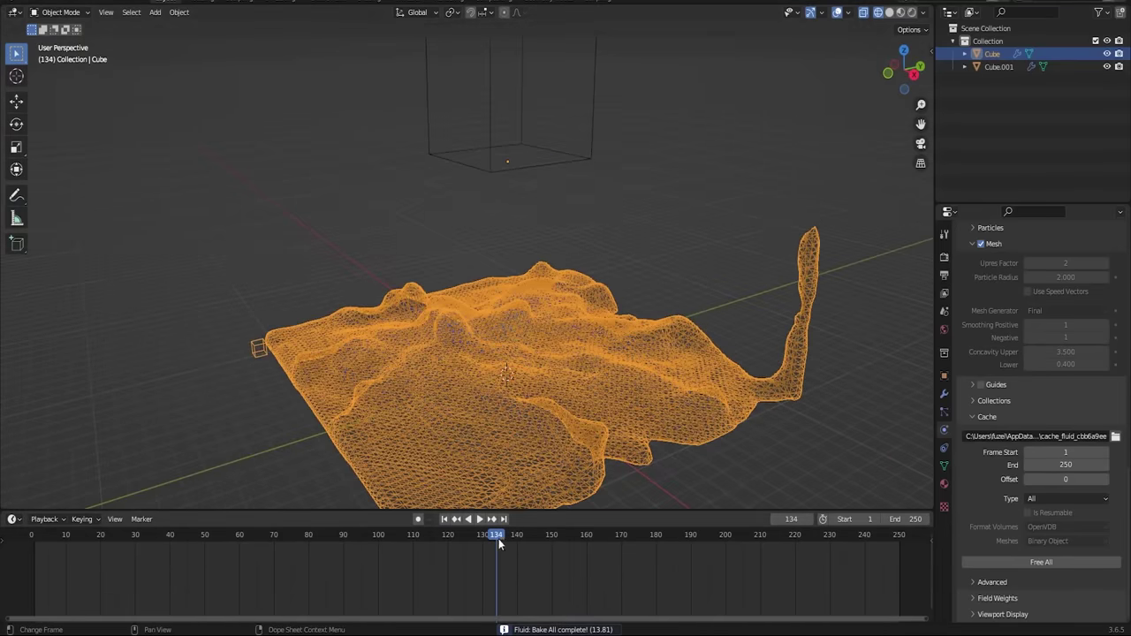
key(shift+ctrl+space)
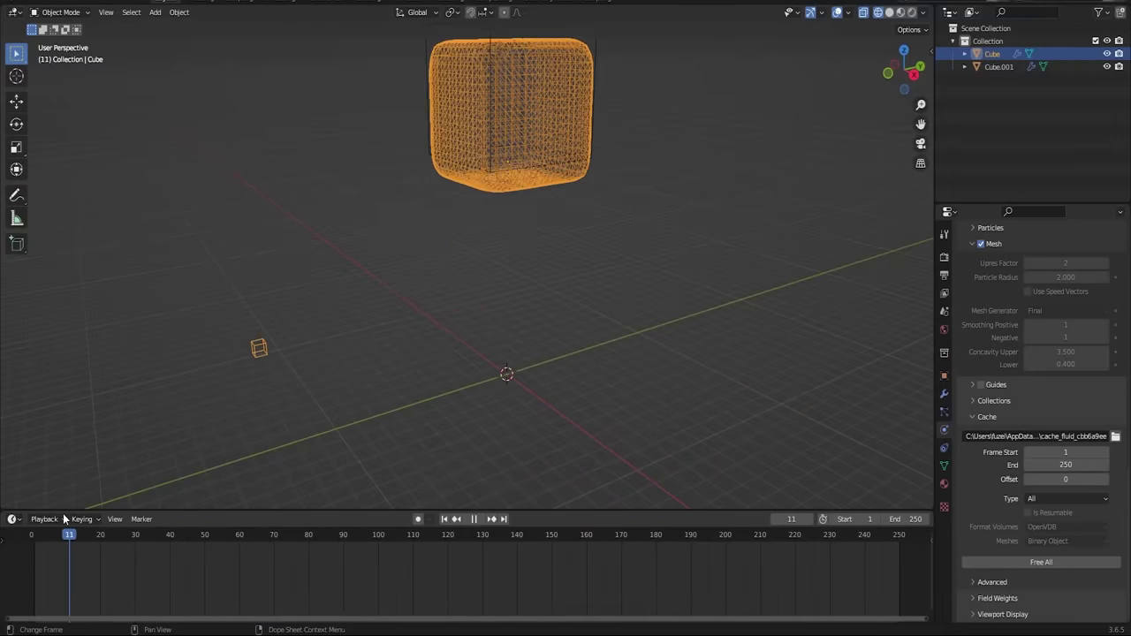
drag(69, 534, 298, 505)
scroll(394, 167, up, 5)
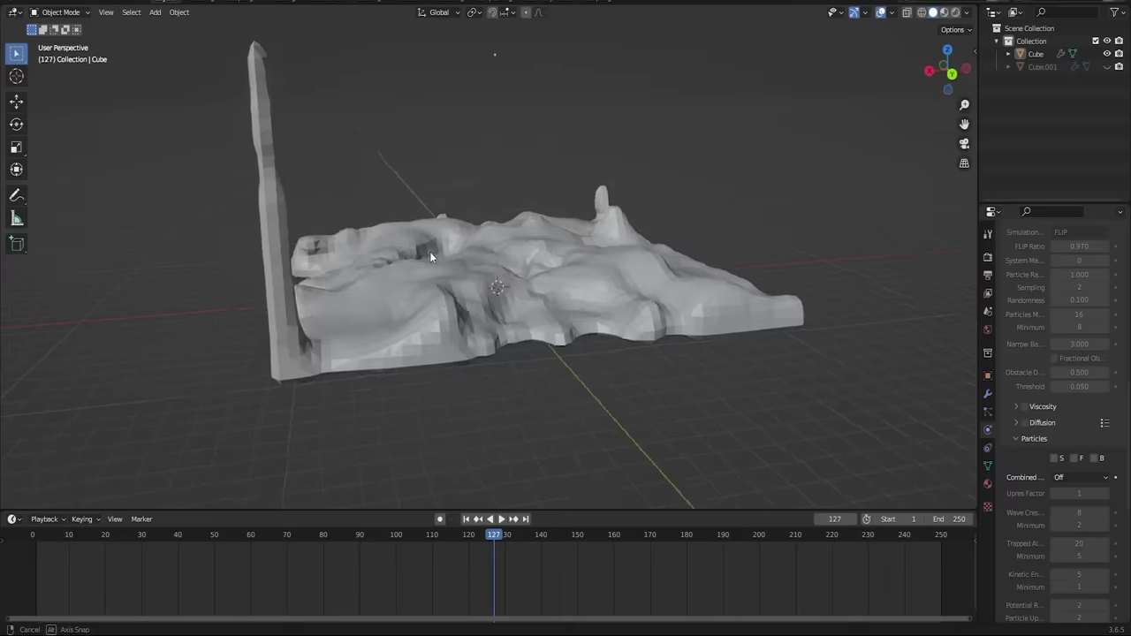
middle_drag(430, 251, 653, 264)
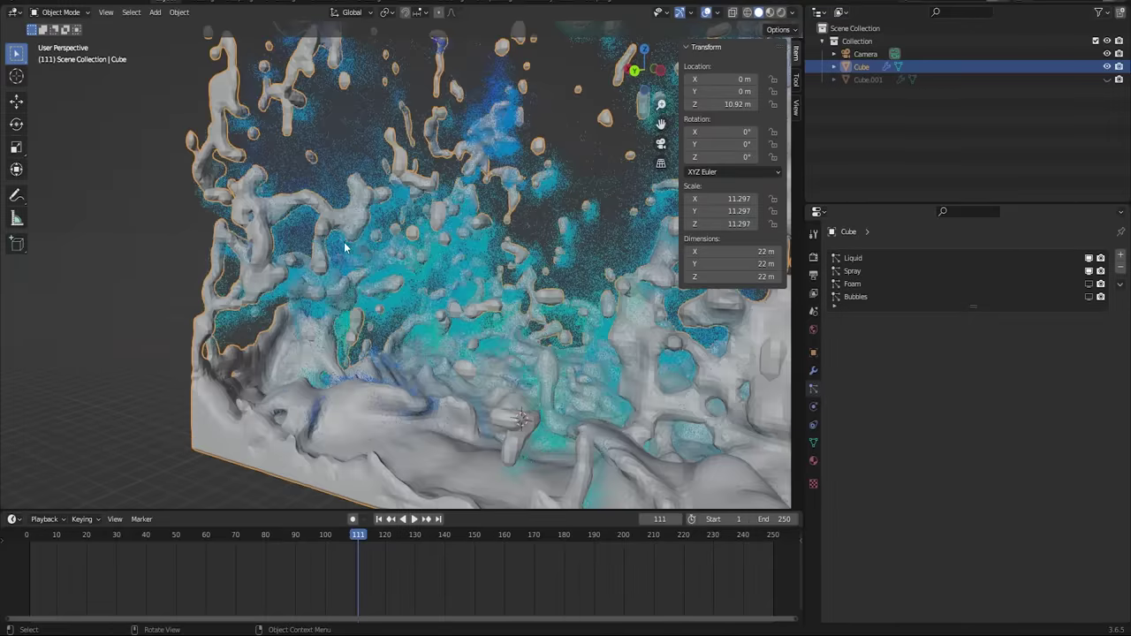
- Examine the liquid mesh and its spray particles at frame 111 up close, from a distance and with the material shown
scroll(349, 247, up, 6)
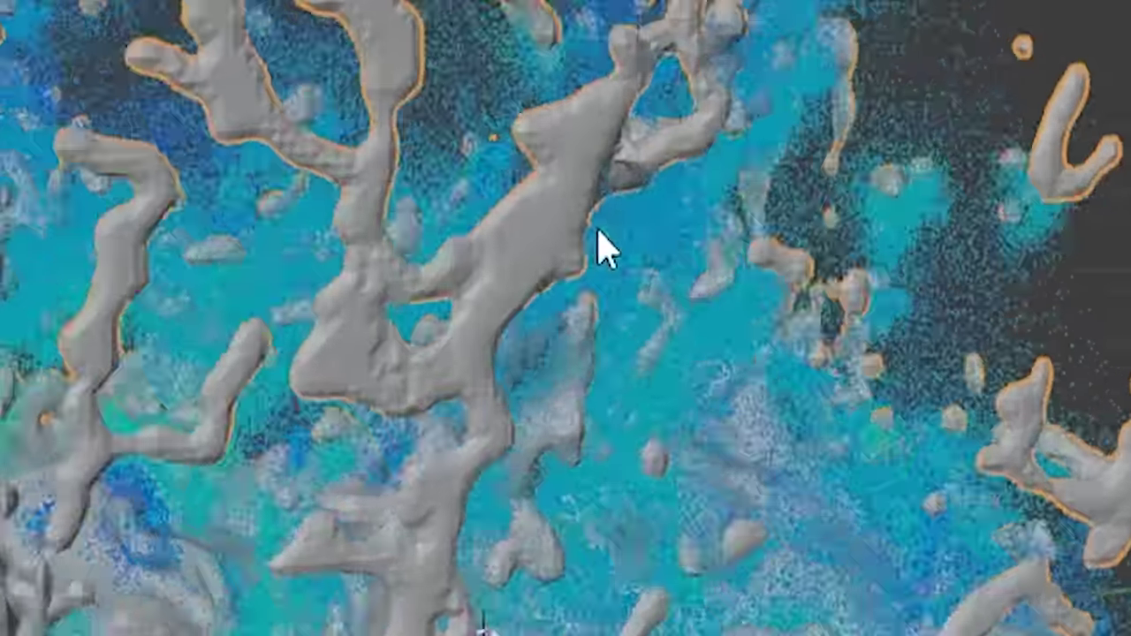
scroll(486, 272, down, 4)
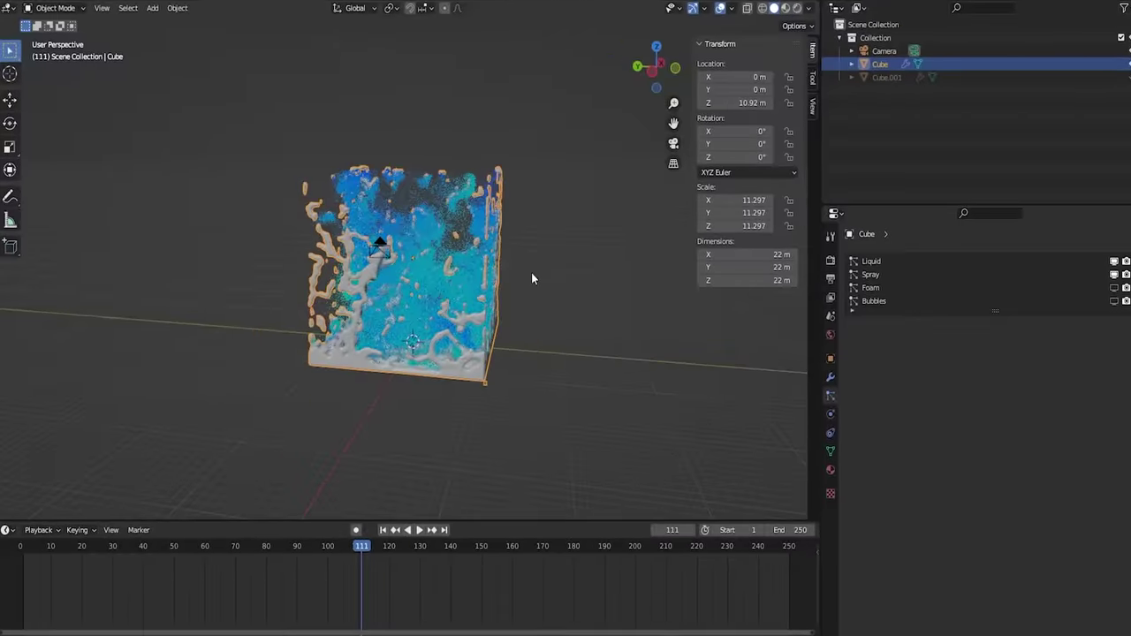
mouse_move(607, 278)
middle_down()
mouse_move(520, 283)
mouse_move(616, 286)
middle_up()
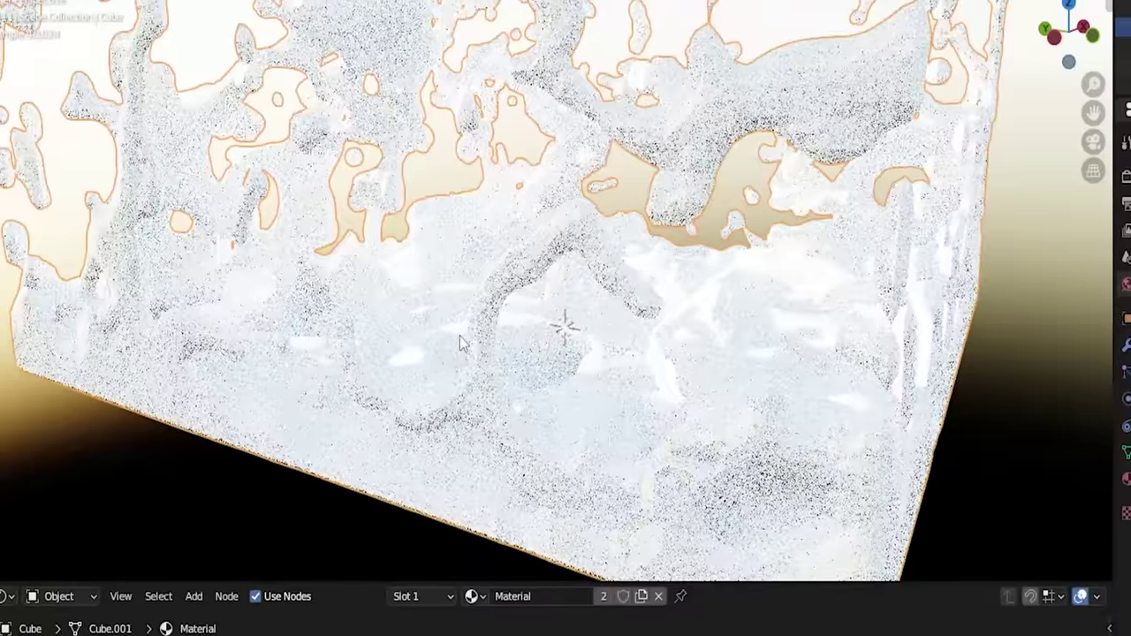
middle_drag(460, 343, 601, 341)
middle_drag(642, 295, 599, 328)
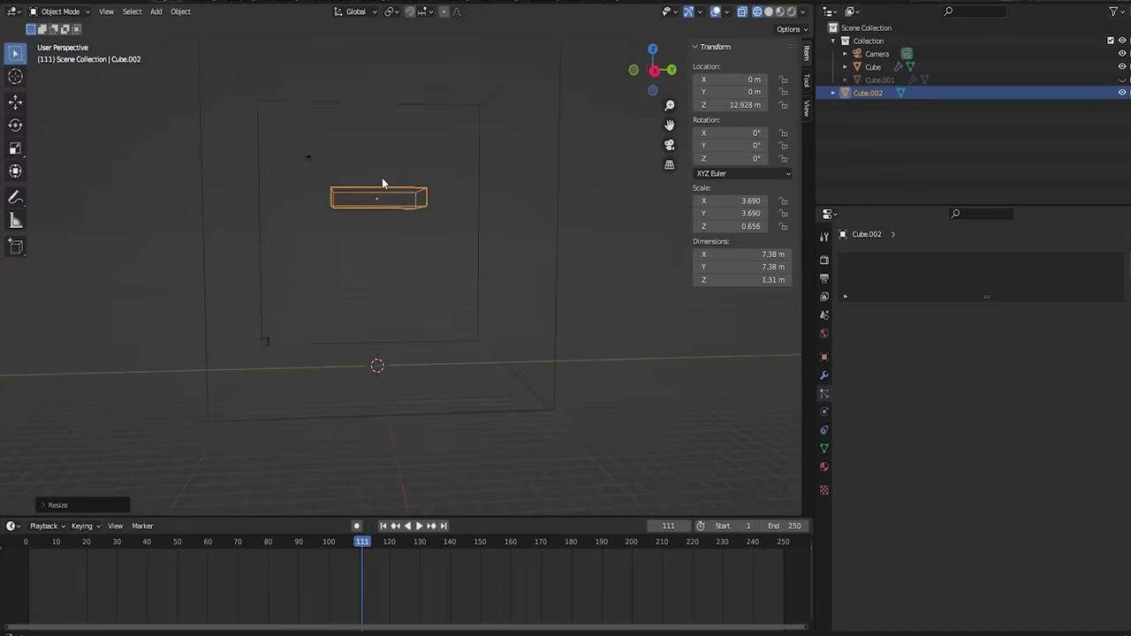
- Rotate the flat box inside the liquid domain freehand so that it forms a tilted ramp
key(shift+space)
key(r)
drag(449, 238, 460, 273)
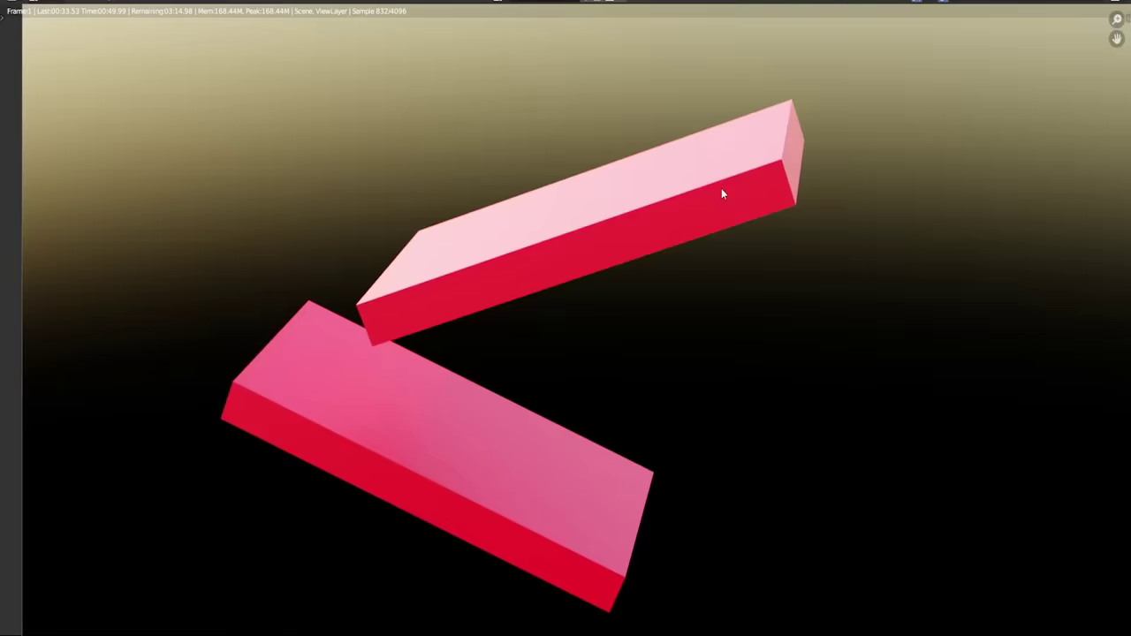
middle_drag(722, 191, 628, 157)
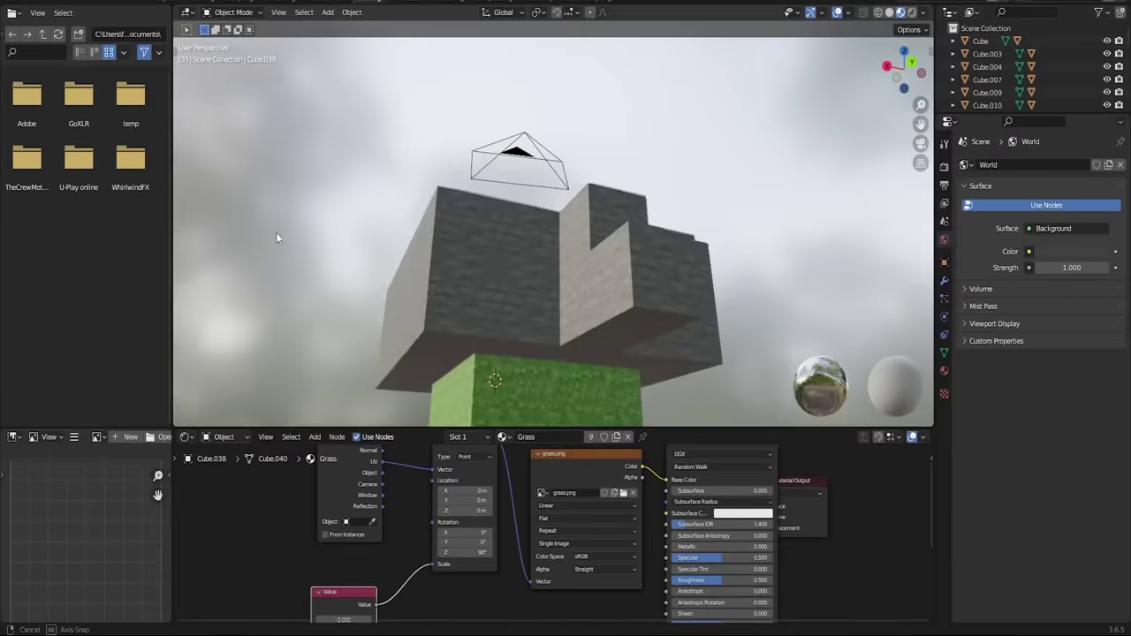
- Look over the textured stone pit from below, from above and through the scene camera against the footage
middle_drag(275, 232, 624, 320)
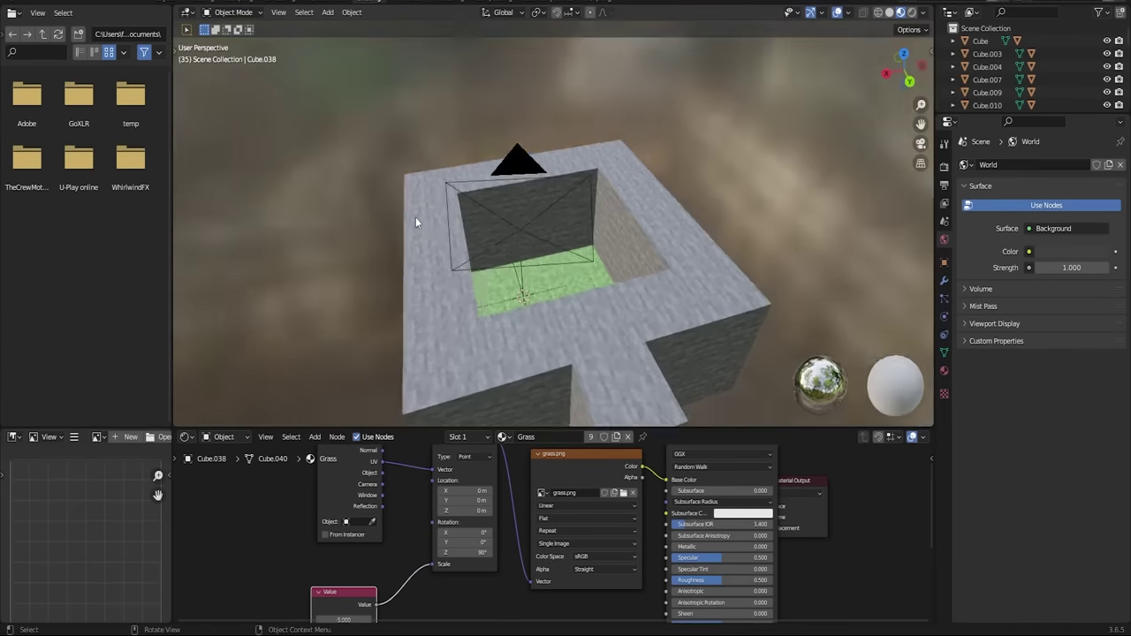
key(KP_0)
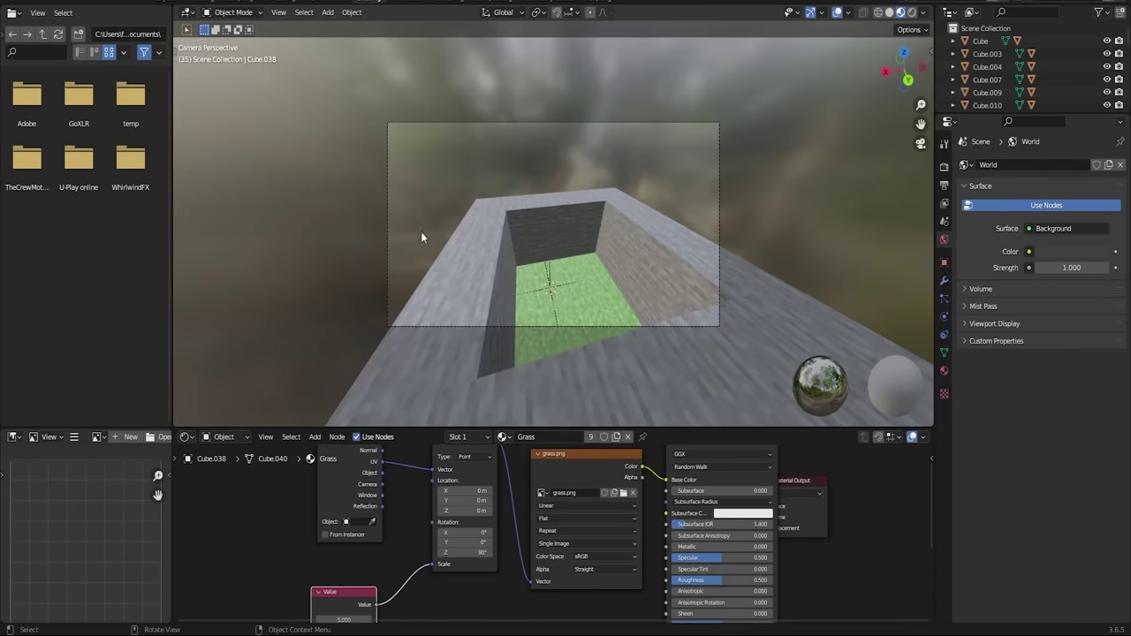
click(172, 3)
key(Home)
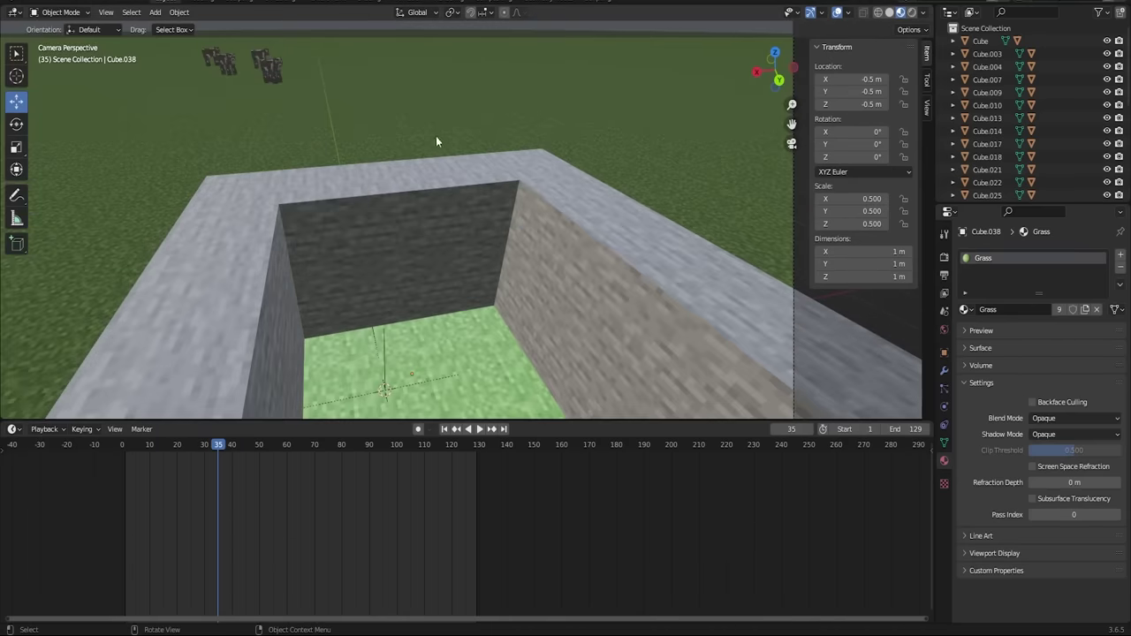
scroll(453, 102, down, 4)
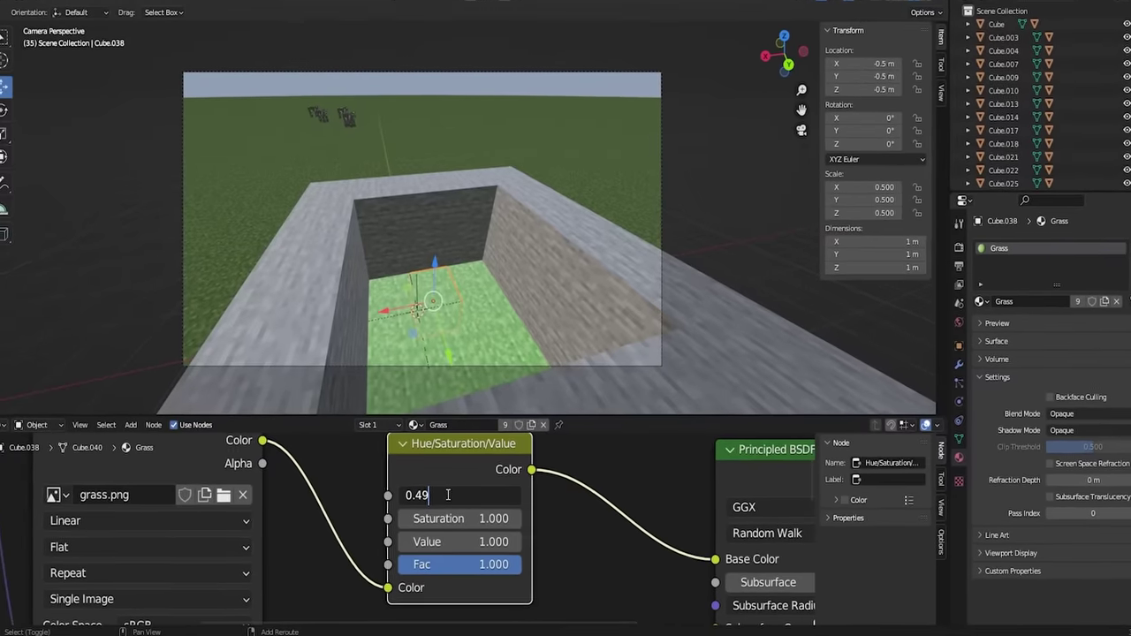
- Set the hue to 0.48 in the Grass material's Hue/Saturation/Value node
key(Return)
click(448, 495)
click(448, 495)
key(BackSpace)
text(8)
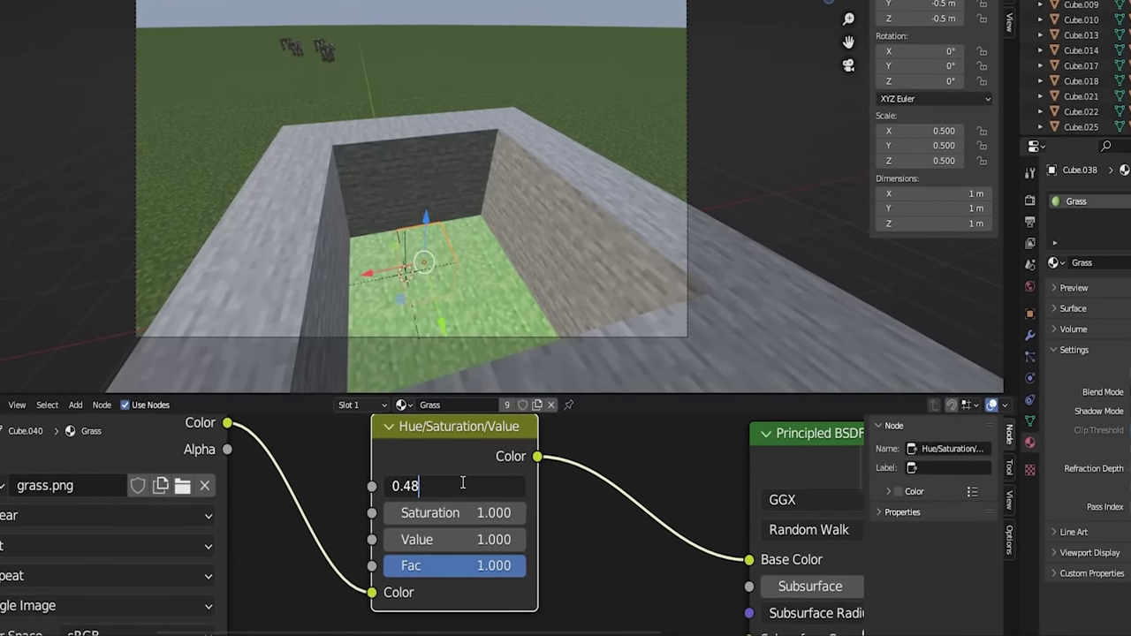
key(Return)
drag(454, 486, 415, 514)
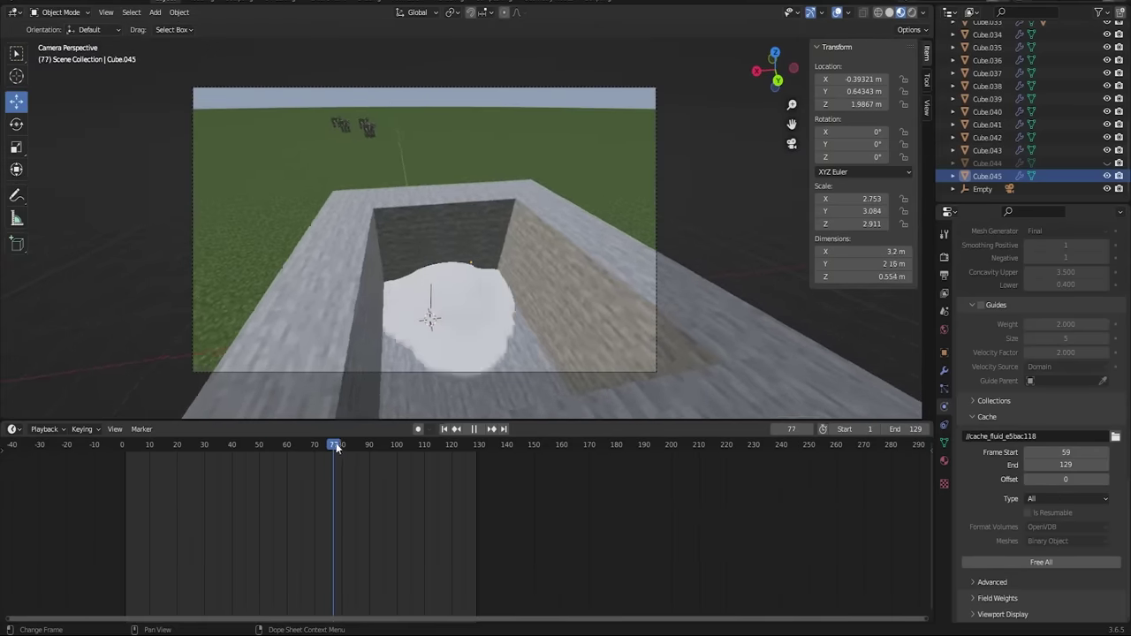
- Scrub to frame 66 and examine the liquid cube's rounded edges up close inside the pit
drag(336, 446, 303, 449)
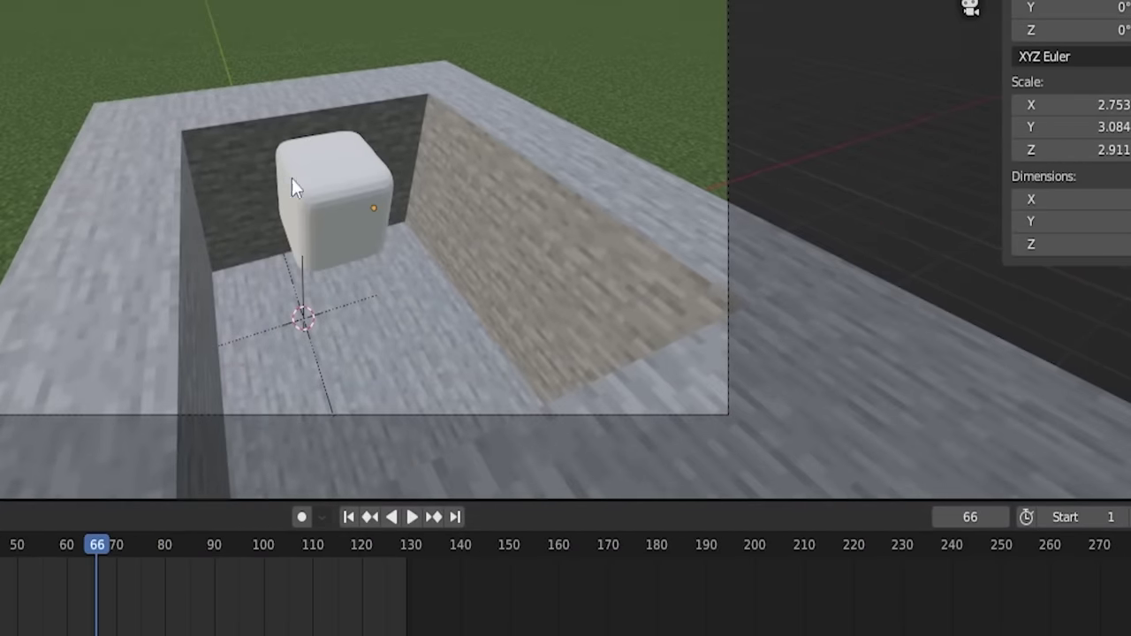
scroll(327, 230, up, 5)
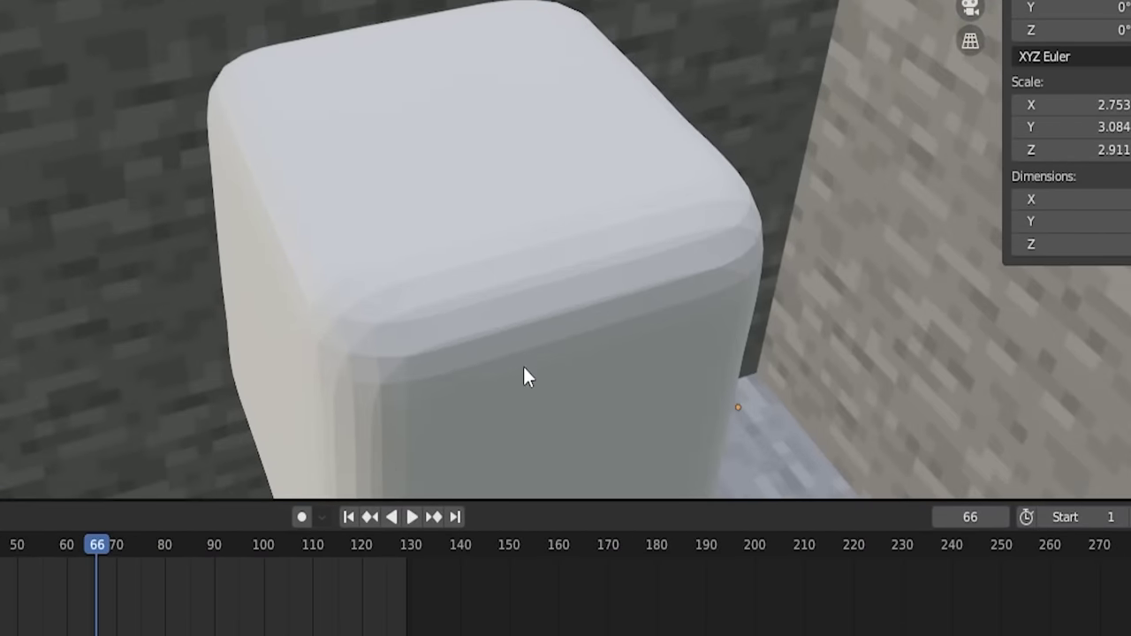
middle_drag(523, 367, 489, 272)
scroll(305, 134, up, 3)
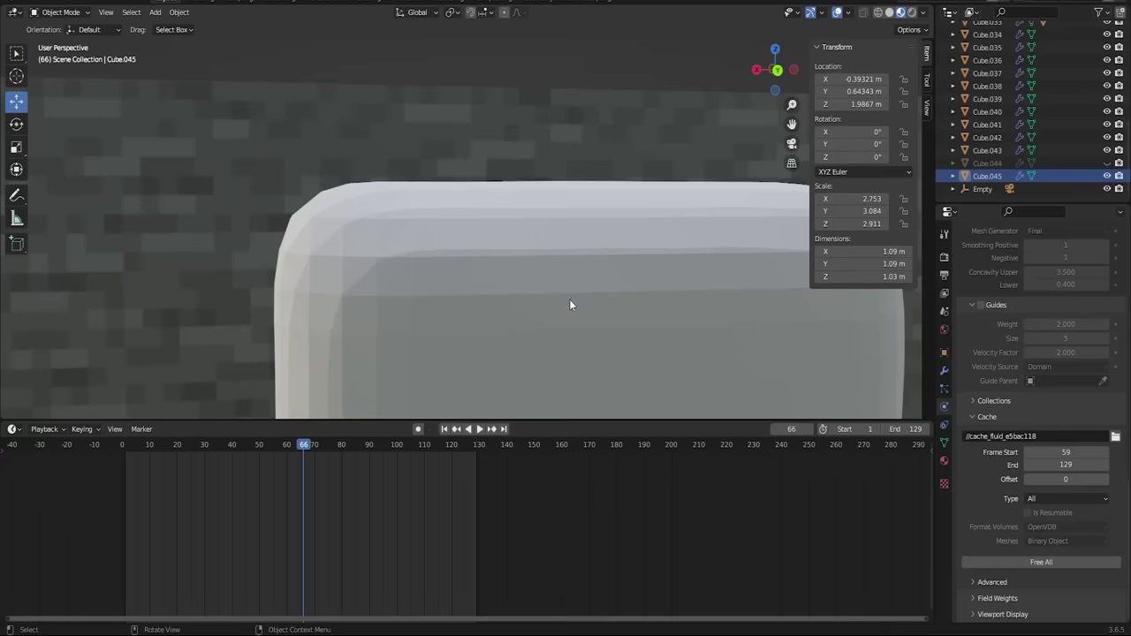
scroll(570, 305, down, 10)
- Play the liquid simulation from about frame 77 to frame 116 and examine the fluid from above and beneath the pit
click(336, 448)
key(space)
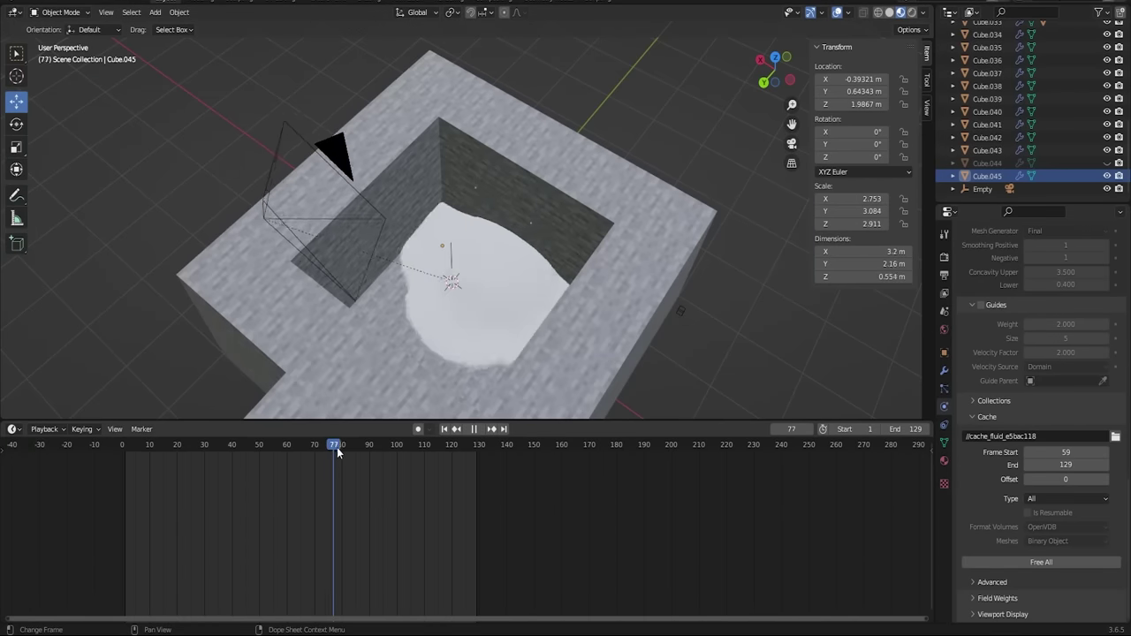
mouse_move(448, 451)
mouse_down()
mouse_move(480, 452)
mouse_move(441, 457)
mouse_up()
key(space)
middle_drag(398, 397, 344, 349)
scroll(344, 349, down, 4)
middle_drag(457, 377, 446, 158)
scroll(452, 300, up, 6)
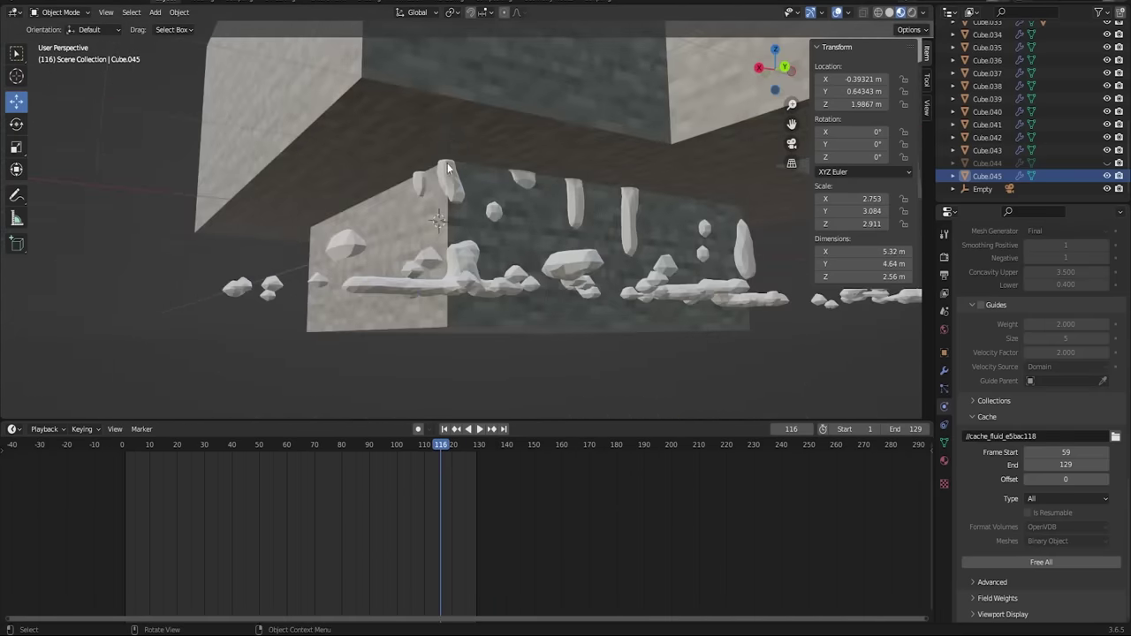
- Replay the simulation from beneath the pit and examine the fluid around the underside of the floor near frame 85
key(space)
click(327, 448)
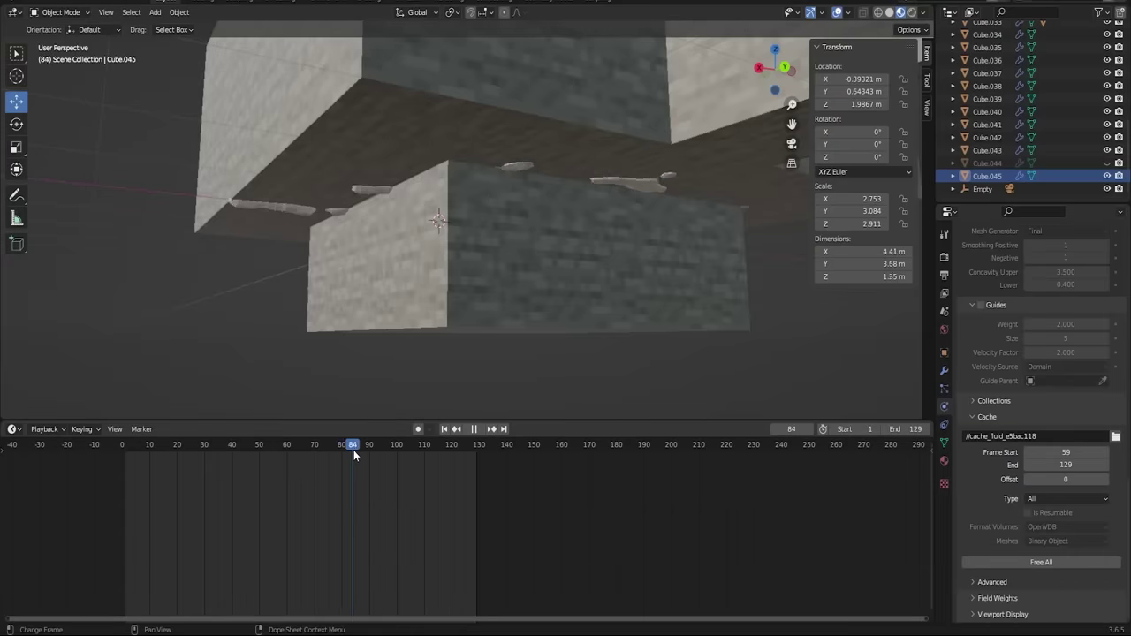
scroll(372, 212, up, 5)
middle_drag(433, 124, 381, 50)
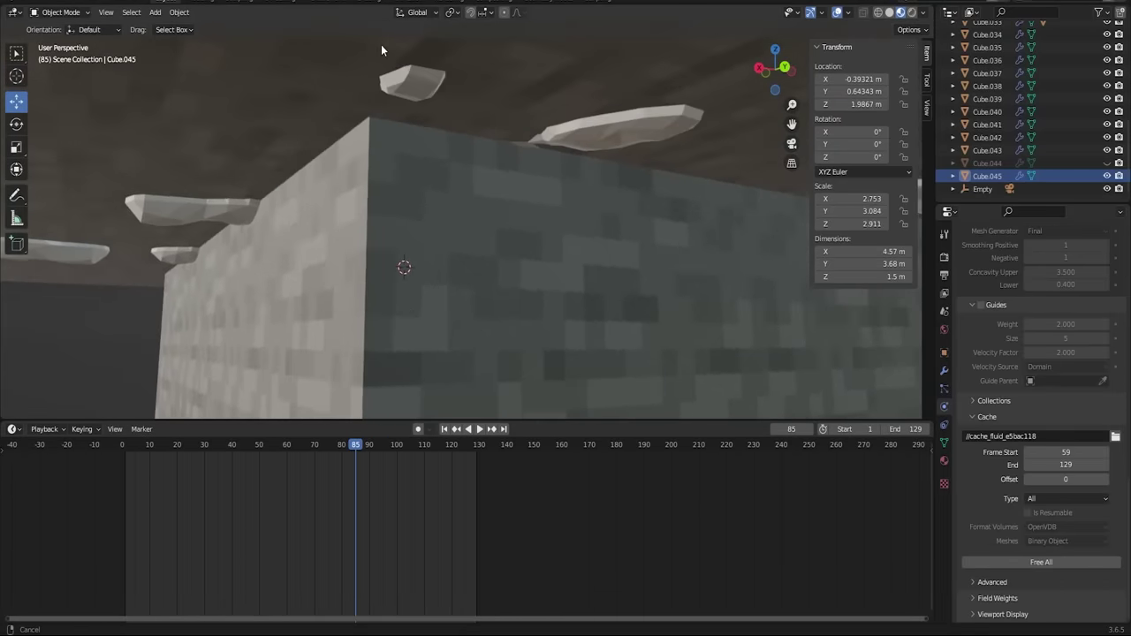
scroll(412, 235, up, 2)
key(space)
click(337, 447)
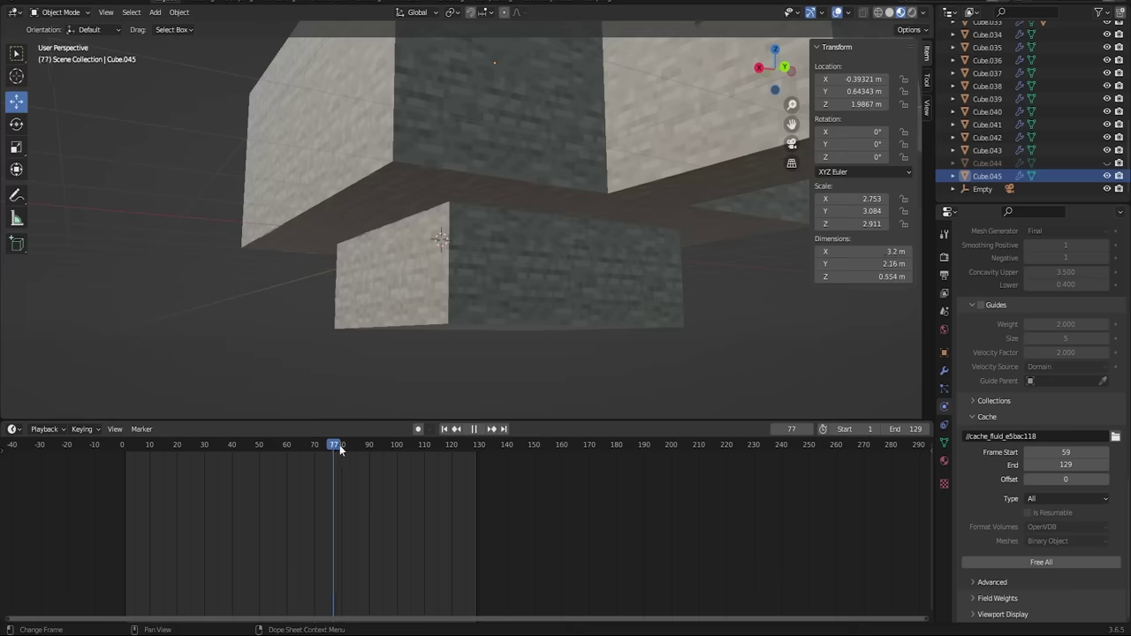
drag(432, 449, 380, 452)
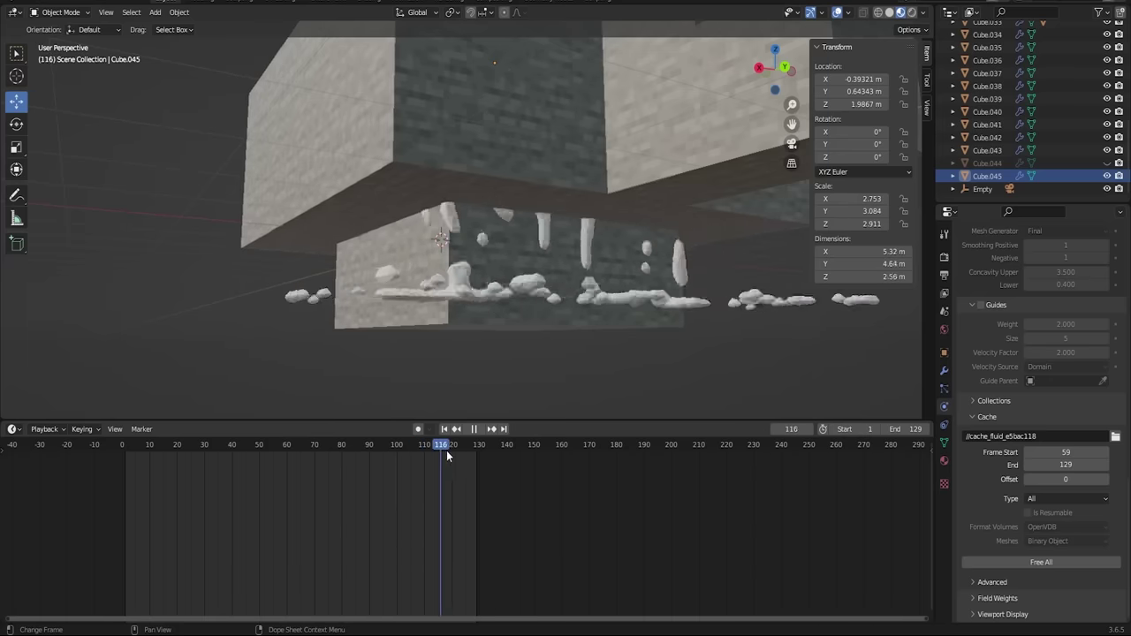